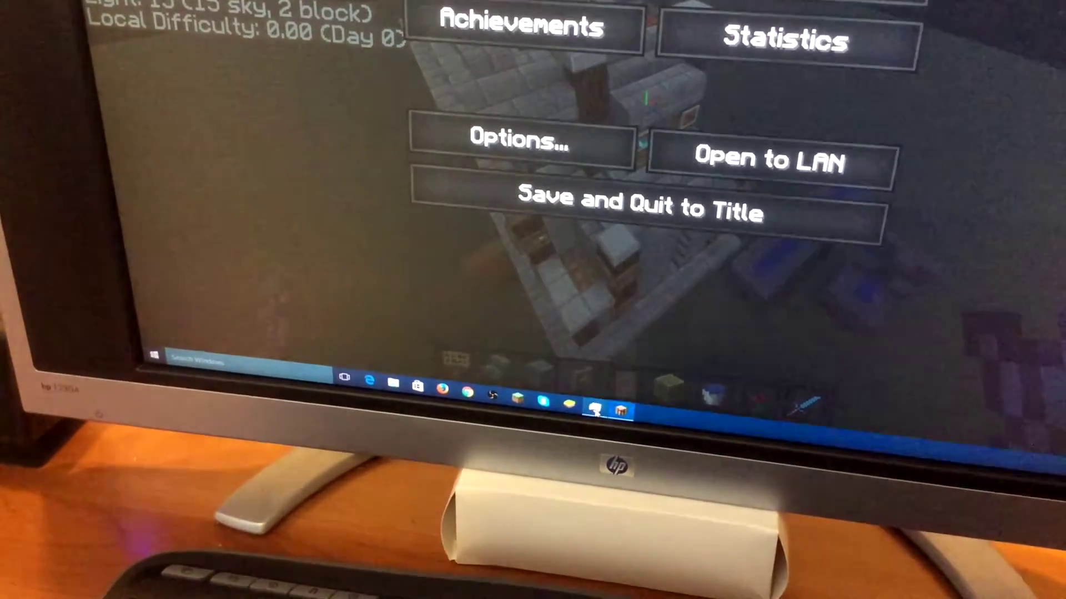
{"action": "key", "text": "ctrl+shift+Escape"}
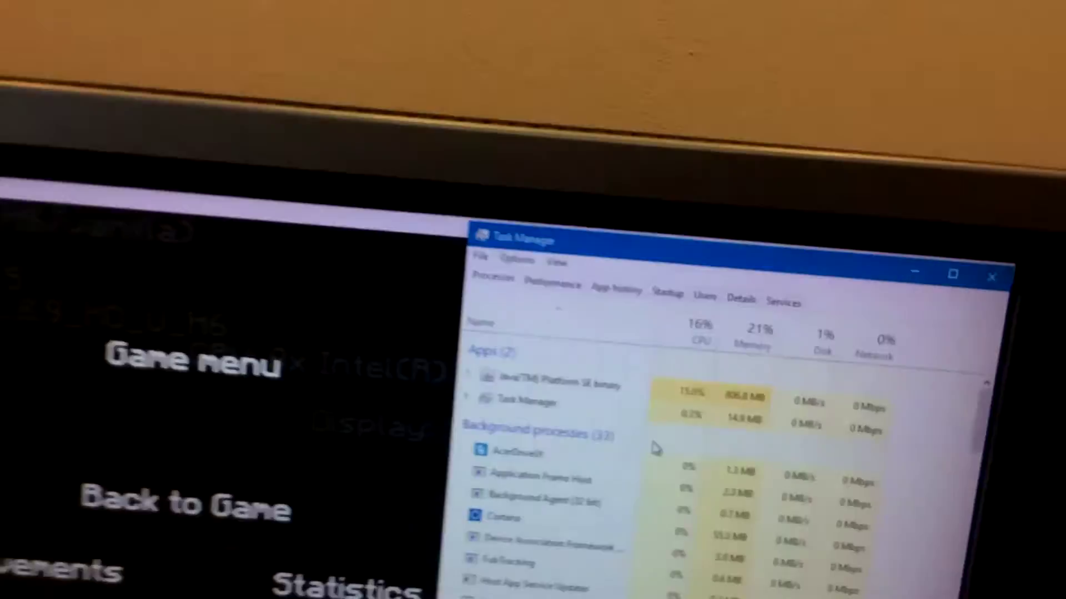